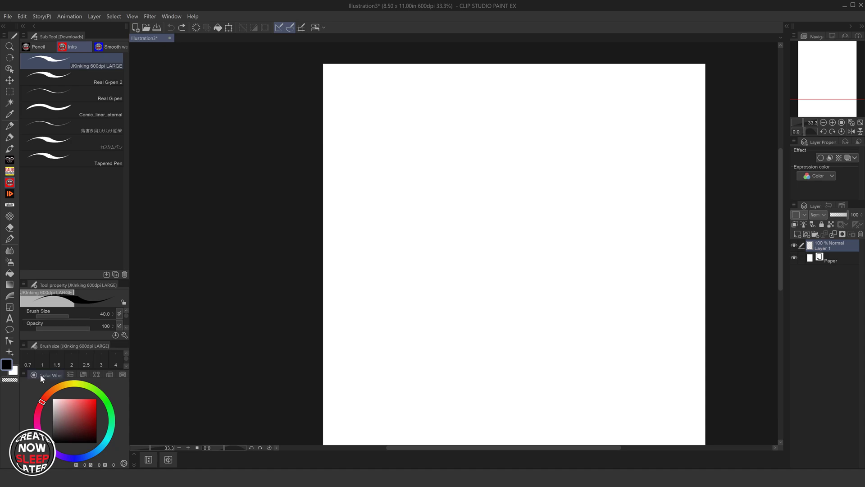
Dock Color Wheel, Color Slider and Color History top-right, and narrow the Sub Tool panel
left_click_drag(41, 377, 773, 30)
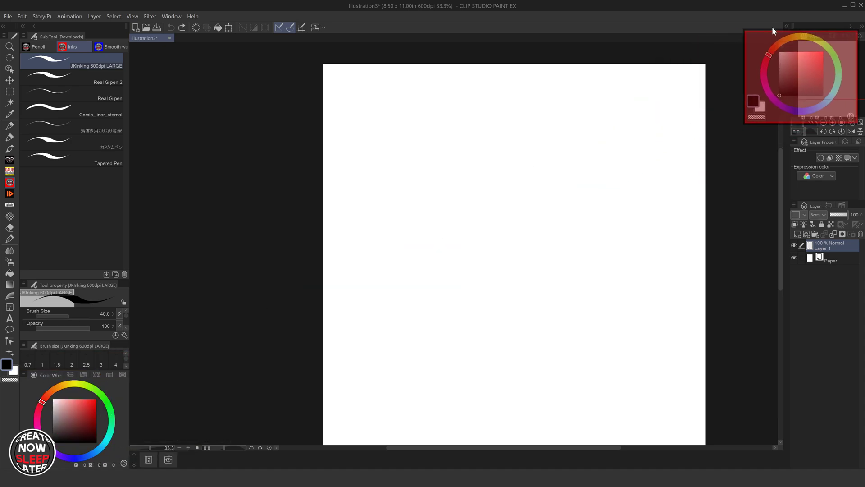
mouse_move(774, 31)
left_mouse_down()
mouse_move(803, 15)
mouse_move(810, 30)
left_mouse_up()
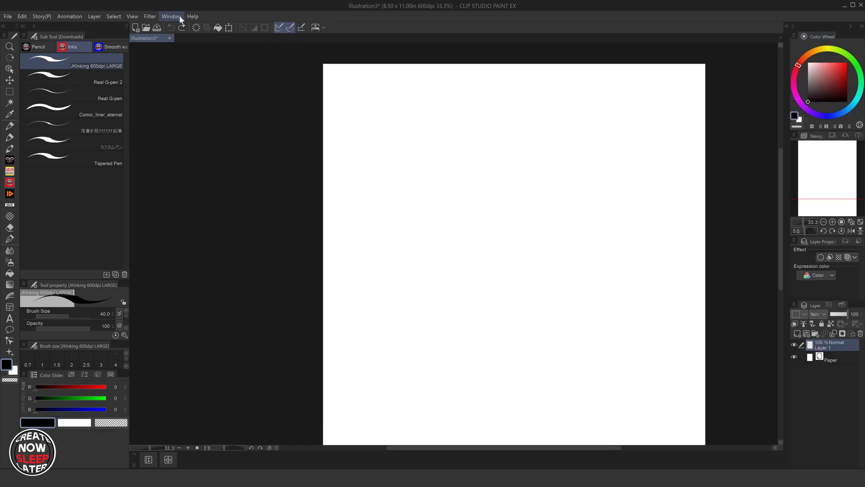
left_click_drag(51, 374, 852, 39)
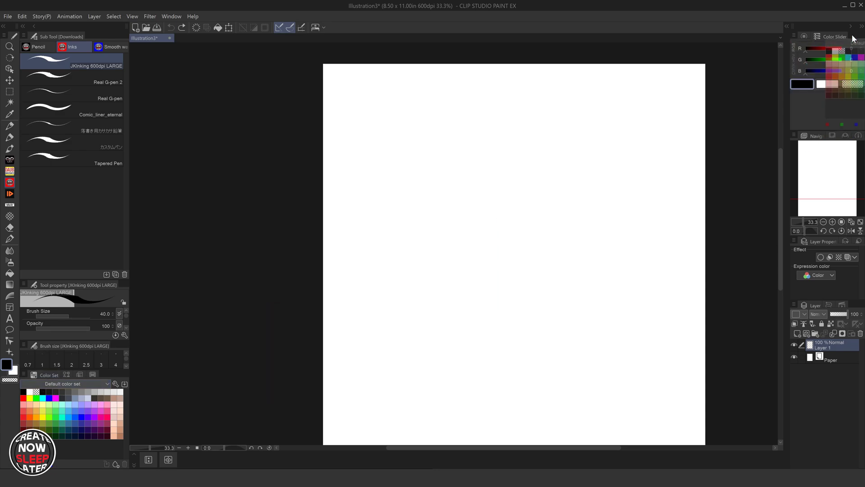
left_click(49, 380)
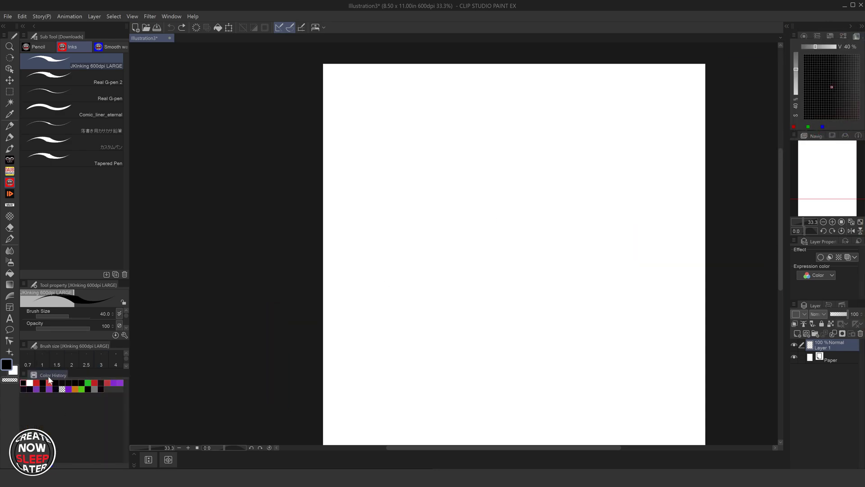
left_click_drag(49, 374, 804, 38)
left_click(800, 35)
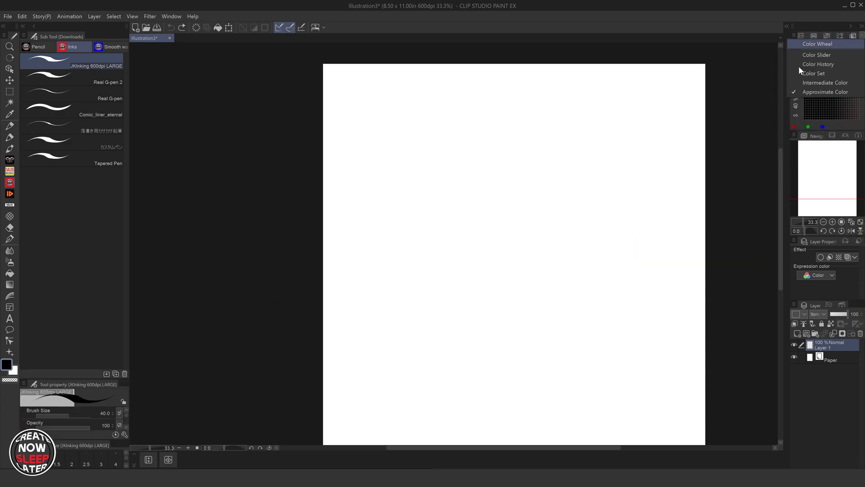
left_click(804, 71)
left_click(744, 38)
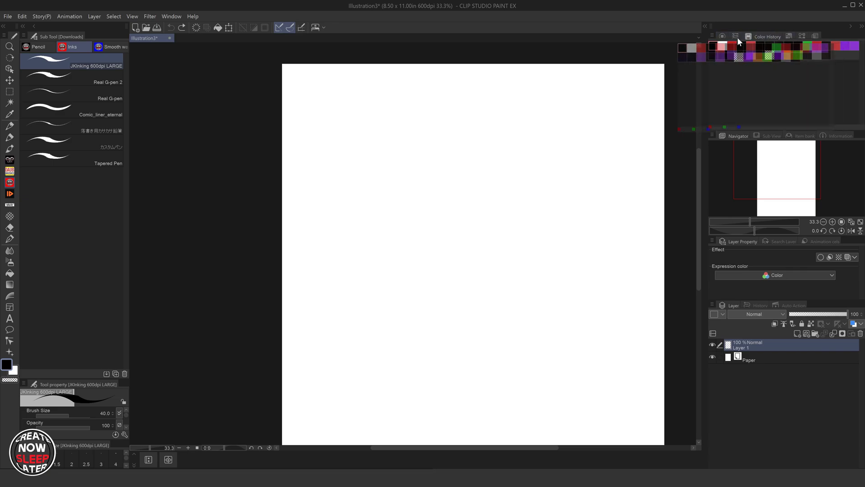
left_click_drag(707, 75, 787, 71)
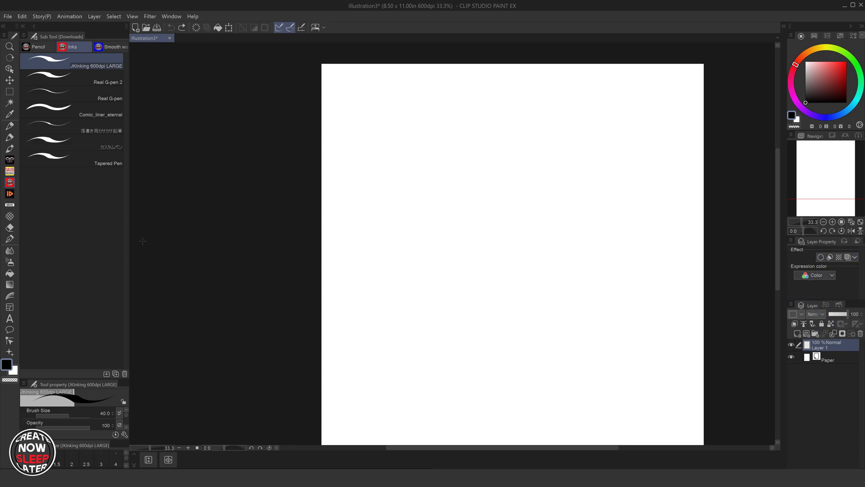
left_click_drag(127, 202, 80, 202)
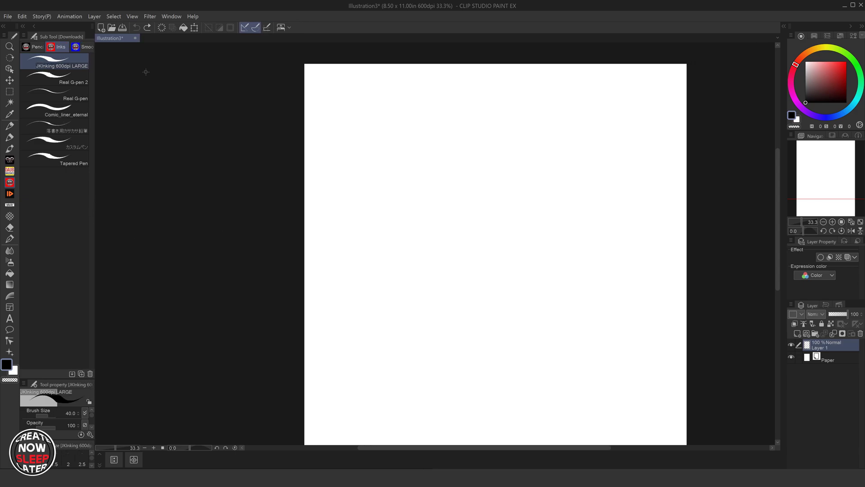
Register the current palette layout via Register Workspace under the name 'John2'
left_click(173, 15)
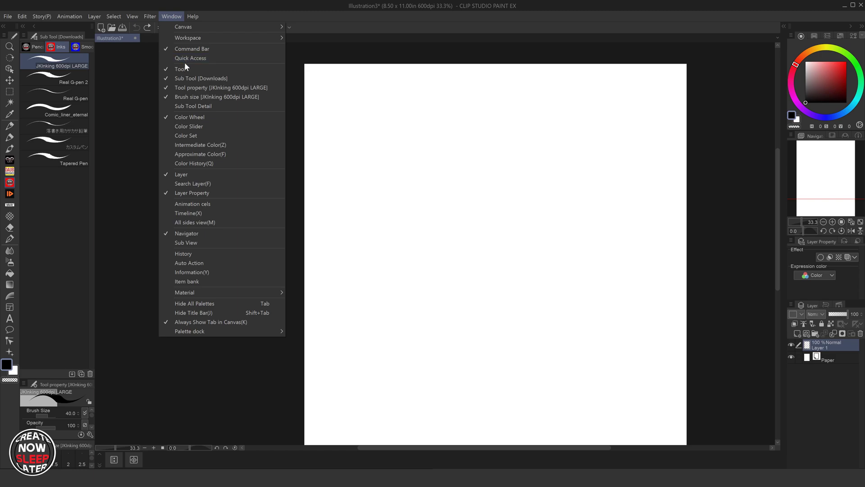
mouse_move(188, 38)
left_click(336, 50)
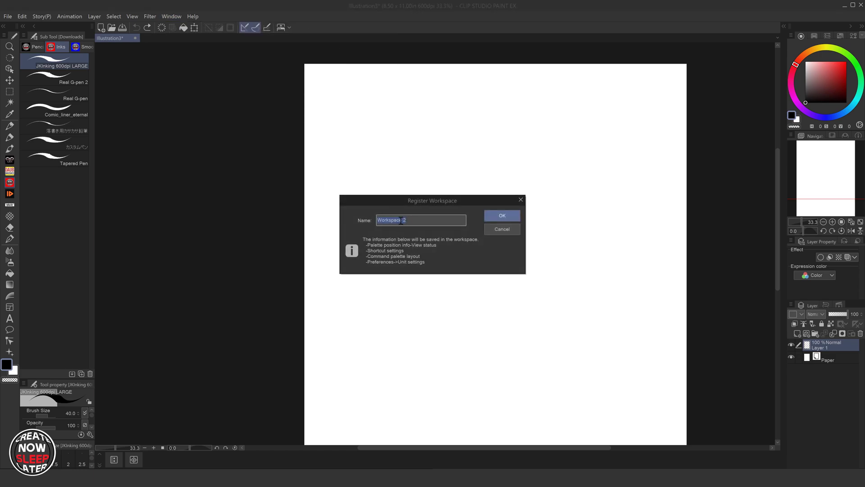
left_click_drag(401, 220, 367, 215)
type("John2")
left_click(500, 216)
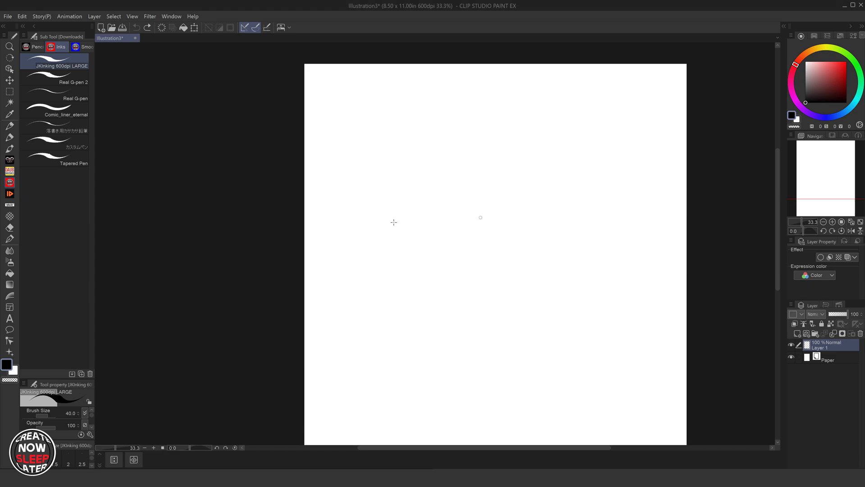
Register the John2 workspace as a material saved to the Download folder
left_click(171, 15)
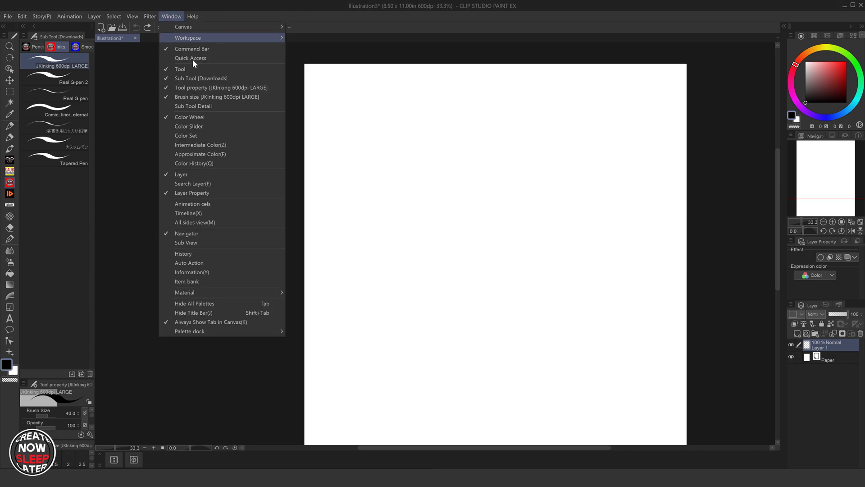
mouse_move(187, 38)
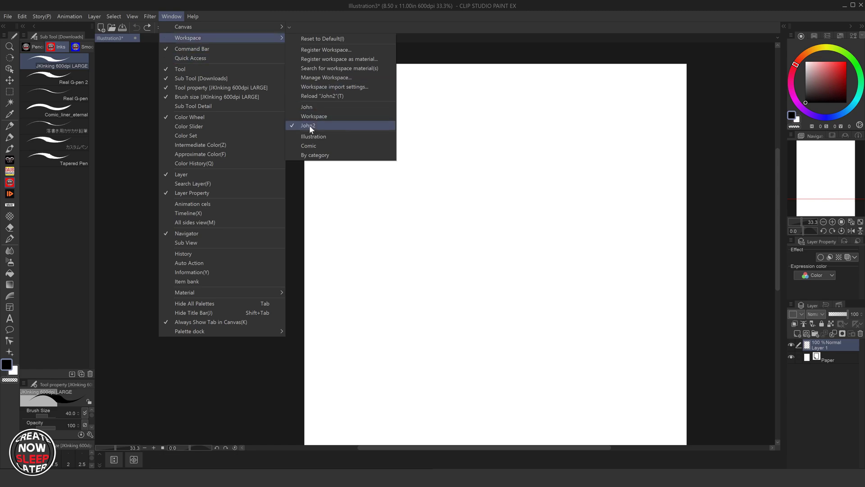
left_click(322, 59)
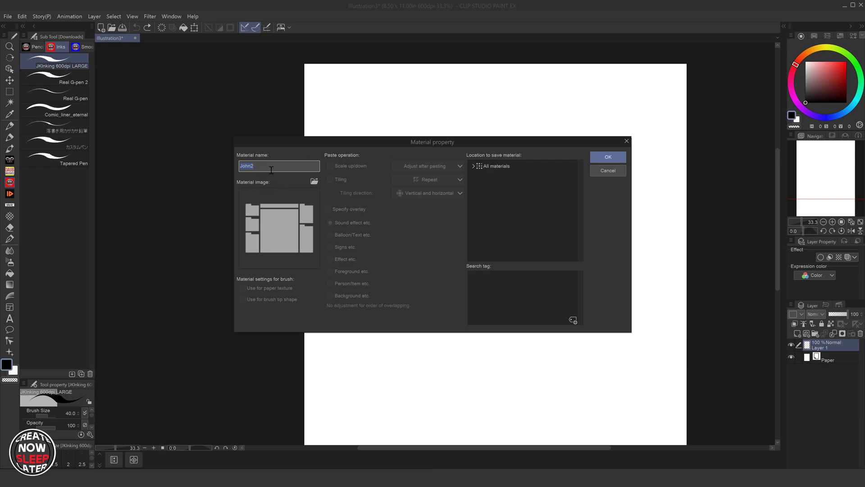
left_click(470, 167)
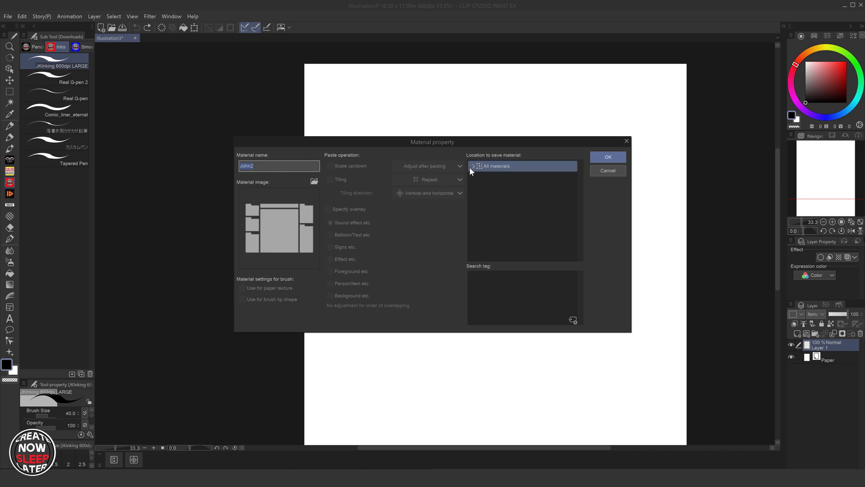
left_click(498, 238)
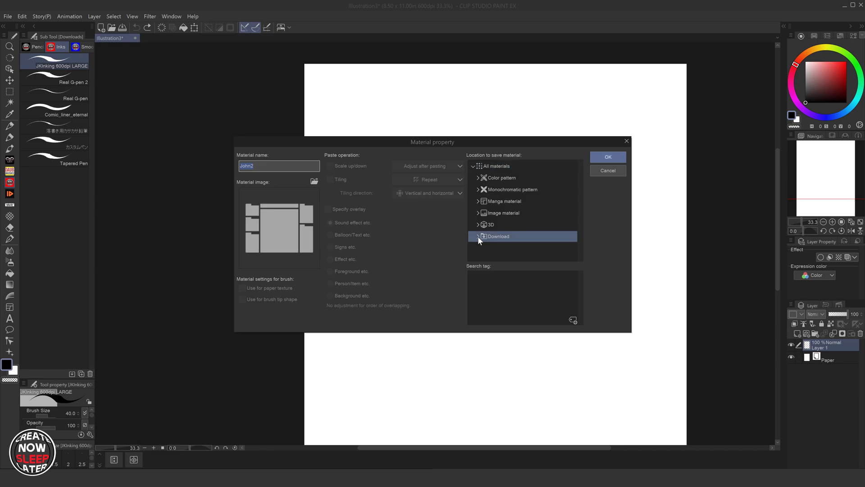
left_click(478, 236)
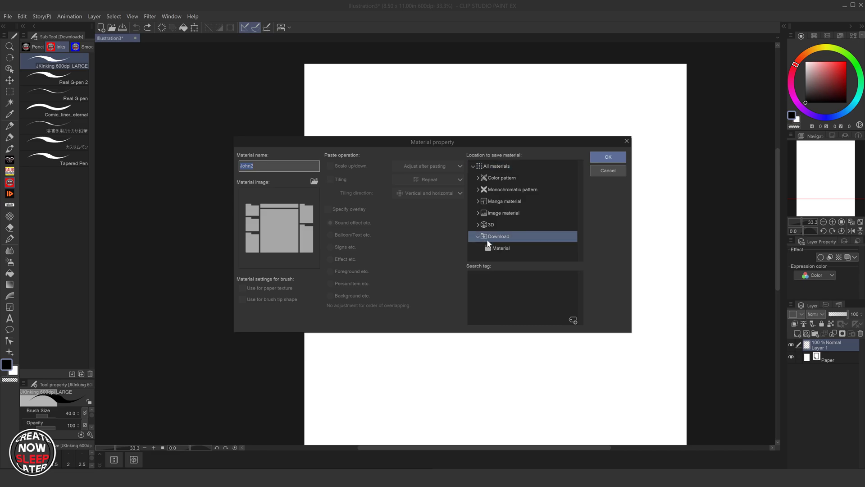
left_click(606, 157)
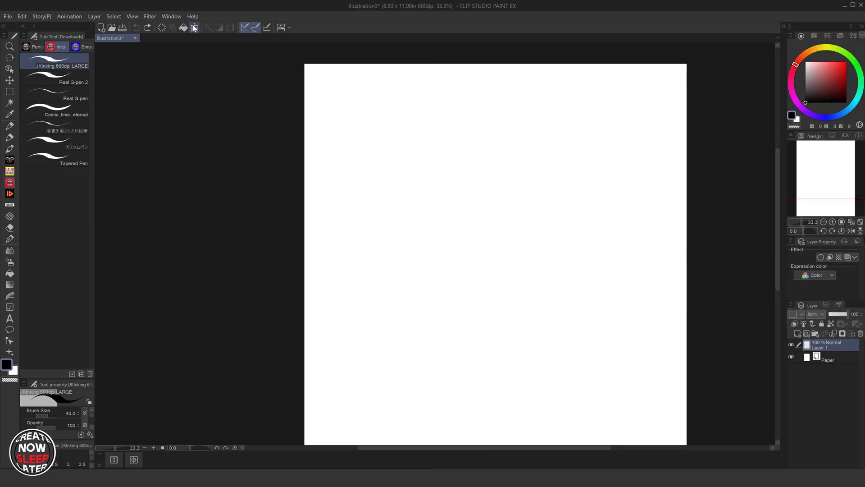
Delete John2 in Manage Workspace, leaving only John and Workspace
left_click(165, 14)
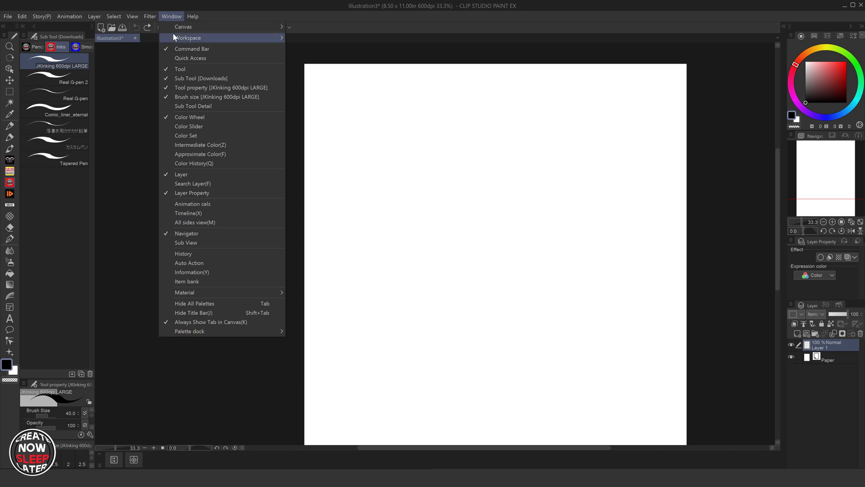
mouse_move(203, 38)
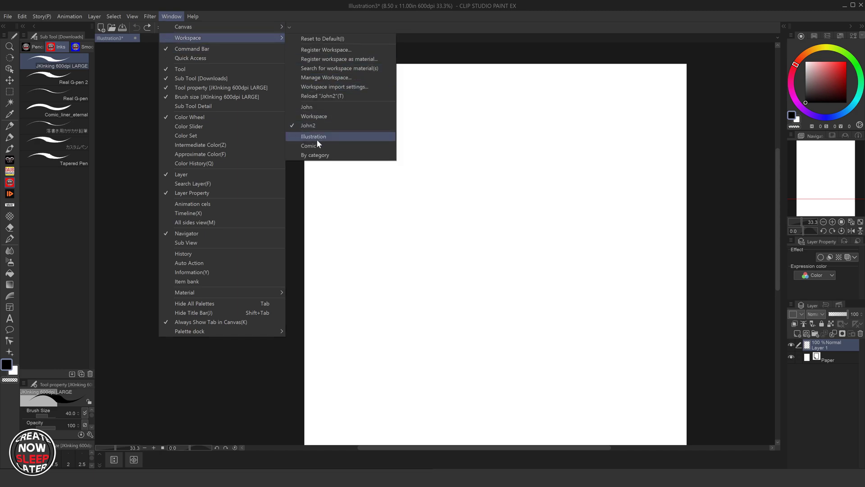
left_click(317, 79)
left_click(377, 197)
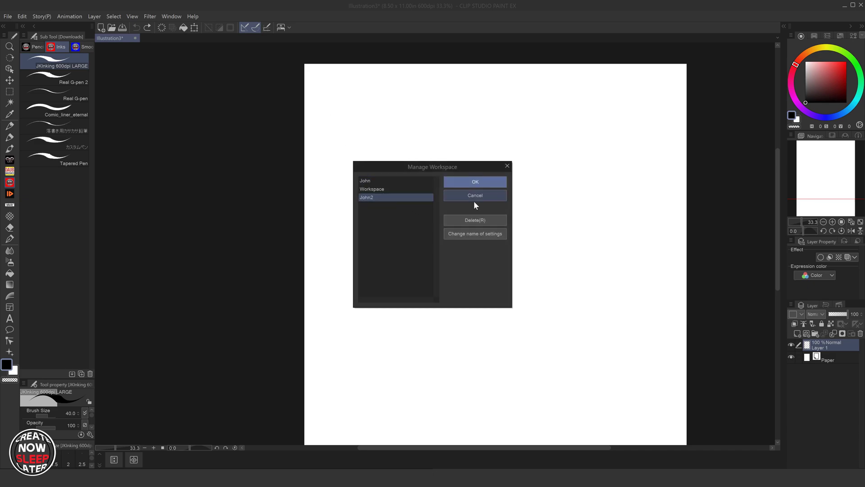
left_click(469, 220)
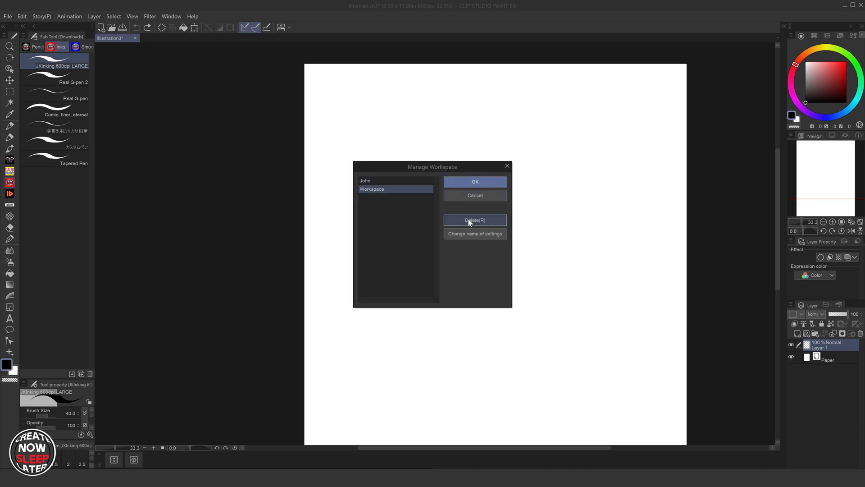
left_click(469, 180)
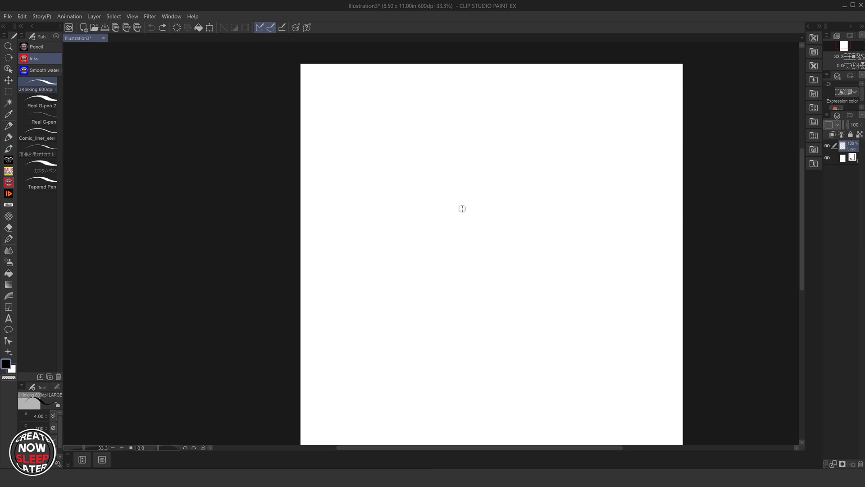
Expand the Material [Download] palette and select its Download folder
left_click(809, 28)
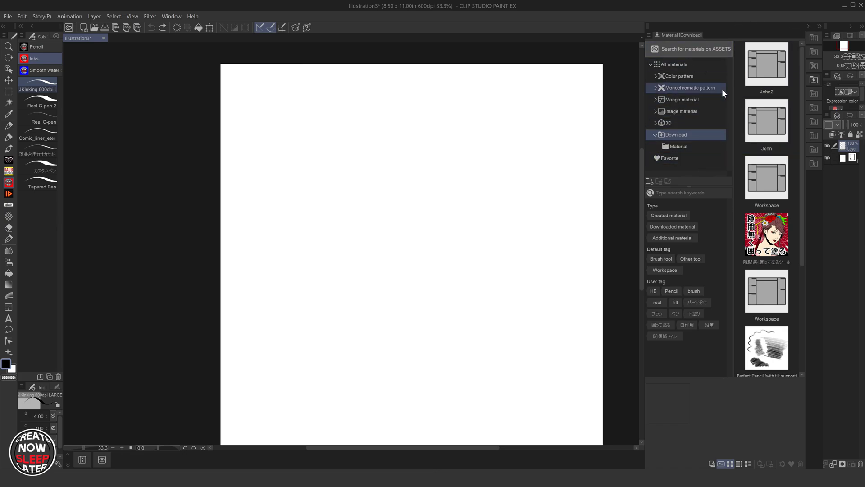
left_click(654, 134)
left_click(656, 137)
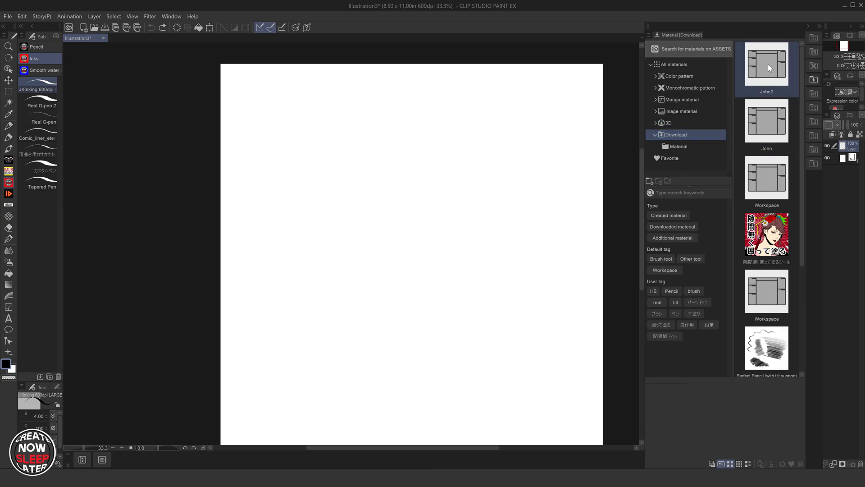
Import the John2 material onto the canvas, then search CLIP STUDIO ASSETS for workspace materials
left_click_drag(768, 65, 457, 206)
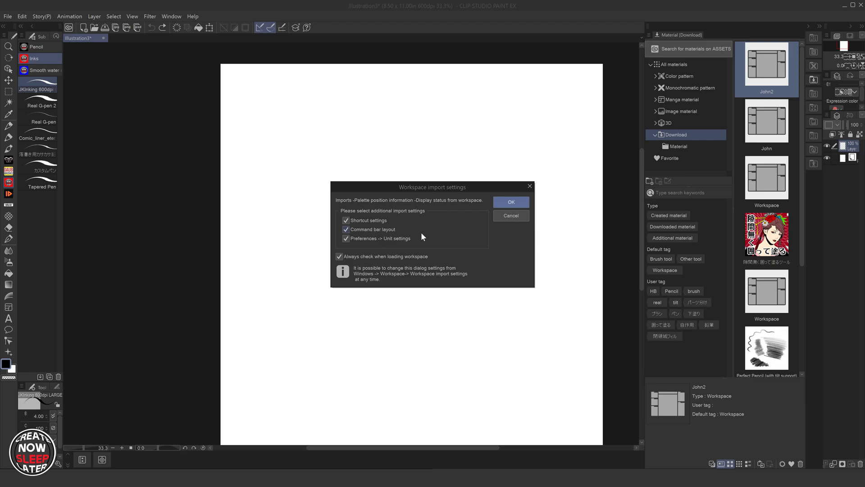
left_click(514, 200)
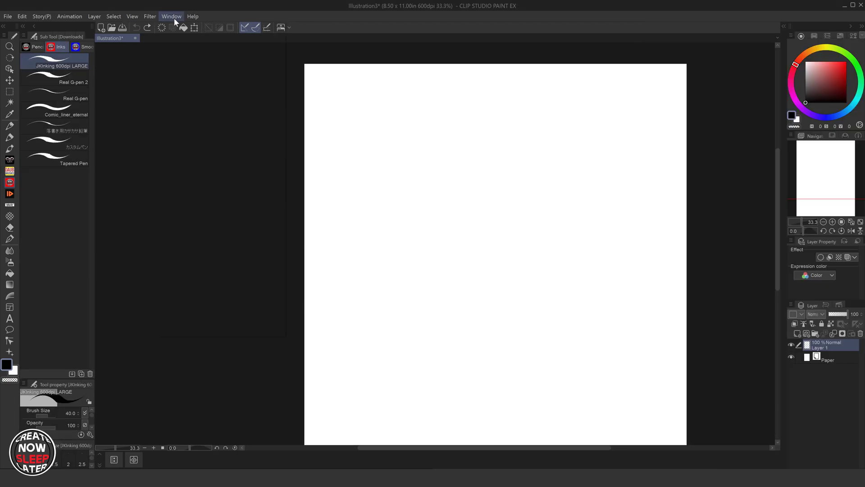
left_click(174, 17)
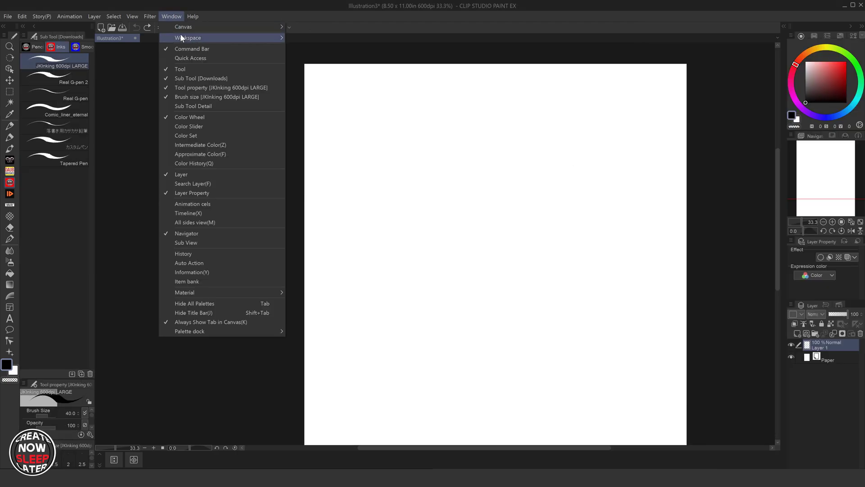
mouse_move(189, 38)
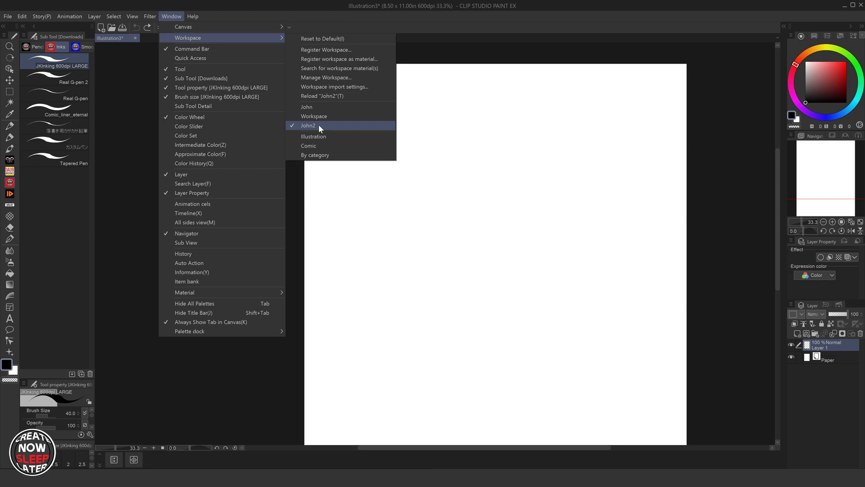
left_click(331, 68)
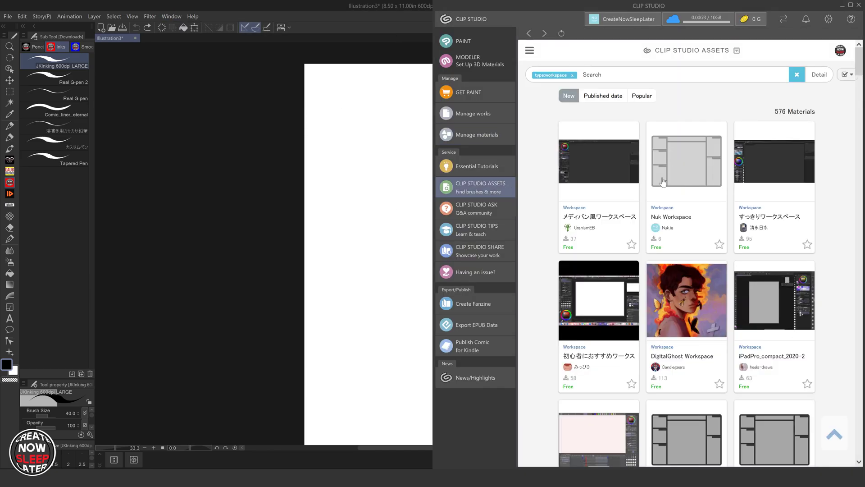
scroll(664, 186, "down", 2)
scroll(665, 191, "down", 3)
scroll(667, 199, "down", 4)
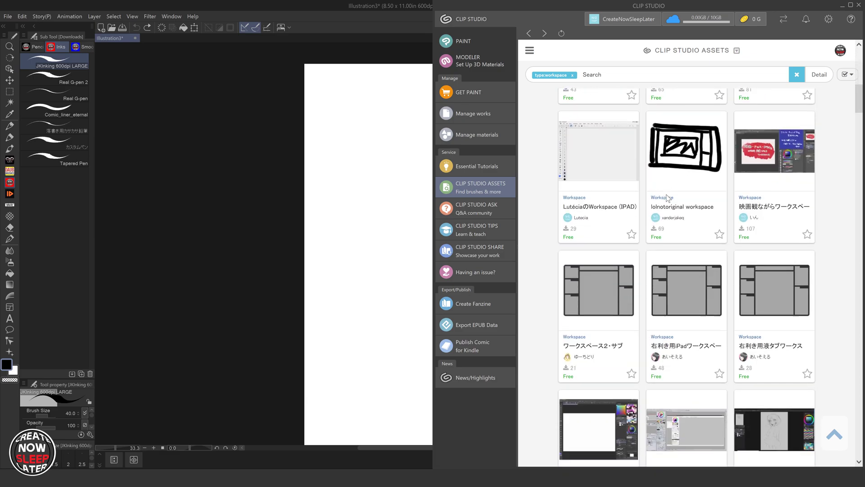
scroll(667, 197, "down", 3)
scroll(666, 197, "down", 4)
scroll(664, 194, "down", 2)
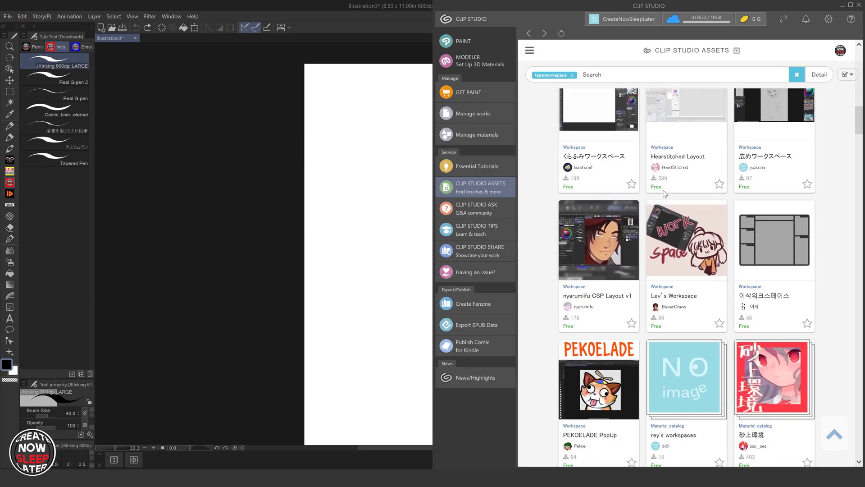
scroll(664, 191, "down", 2)
scroll(664, 191, "down", 3)
scroll(664, 193, "down", 1)
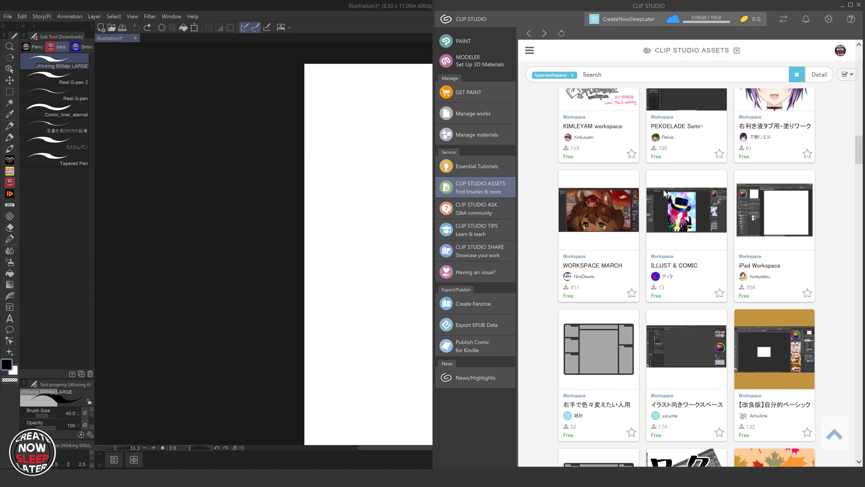
scroll(663, 193, "down", 3)
scroll(660, 196, "down", 1)
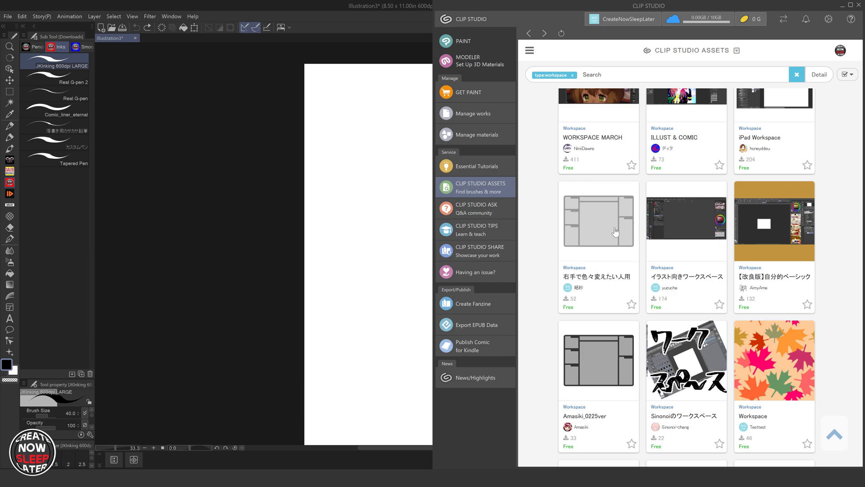
scroll(615, 231, "down", 1)
scroll(615, 231, "down", 2)
scroll(615, 232, "down", 1)
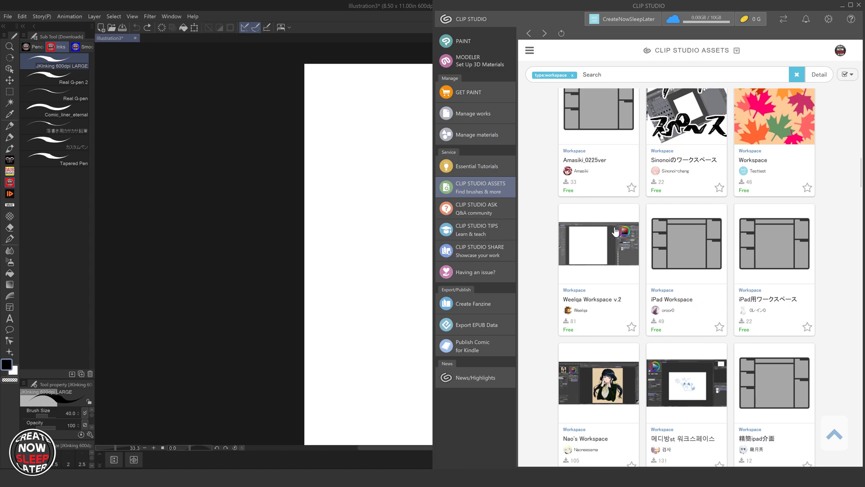